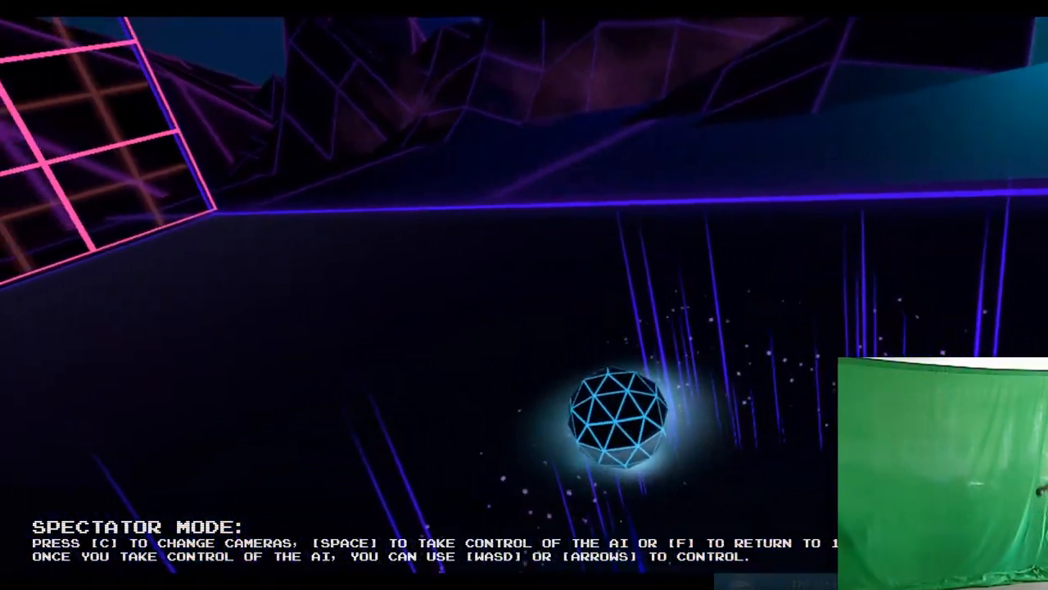
key("c")
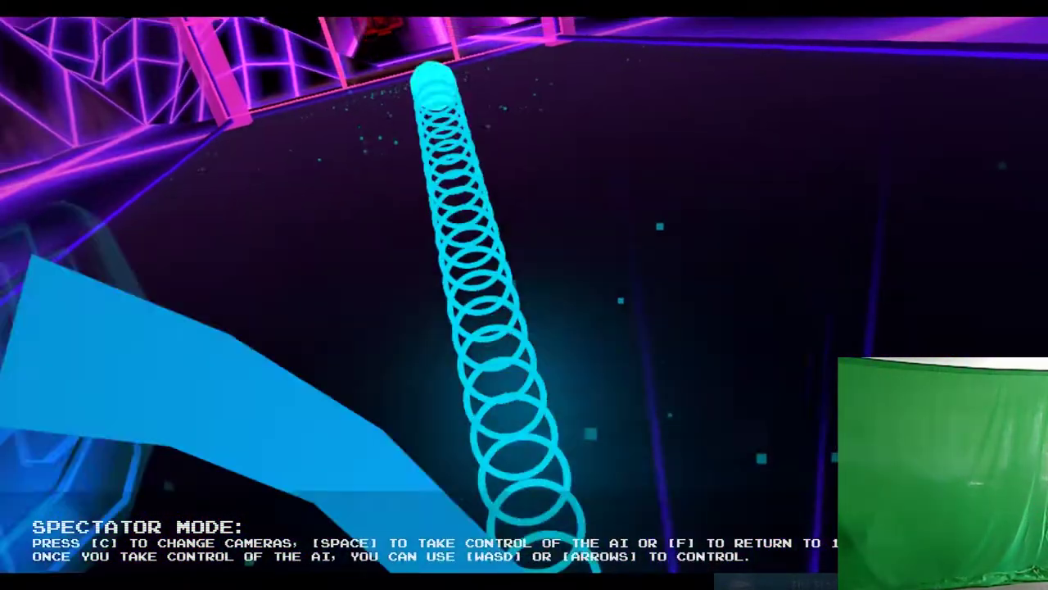
key("c")
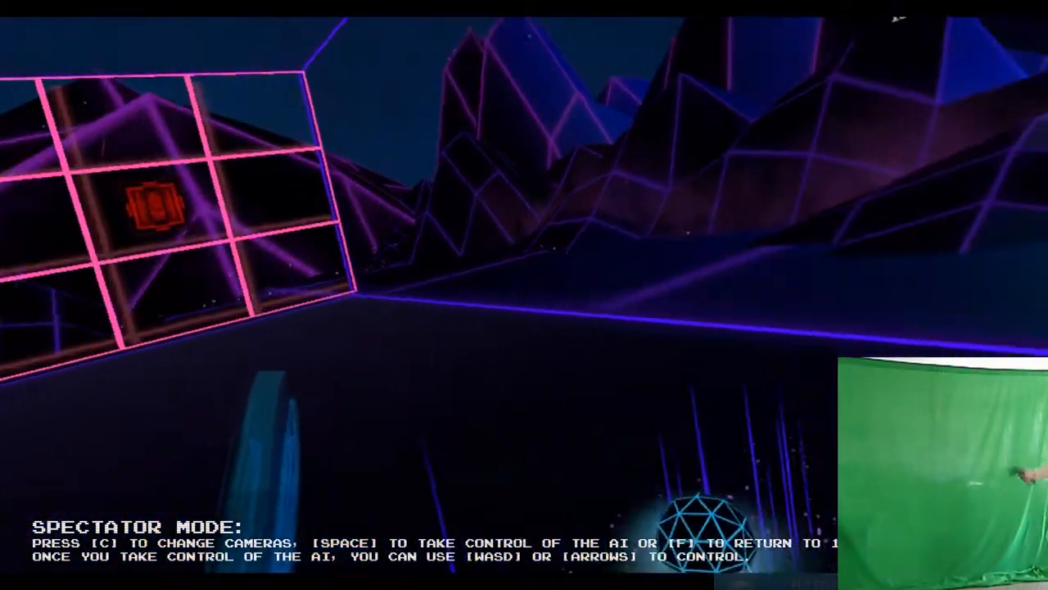
key("c")
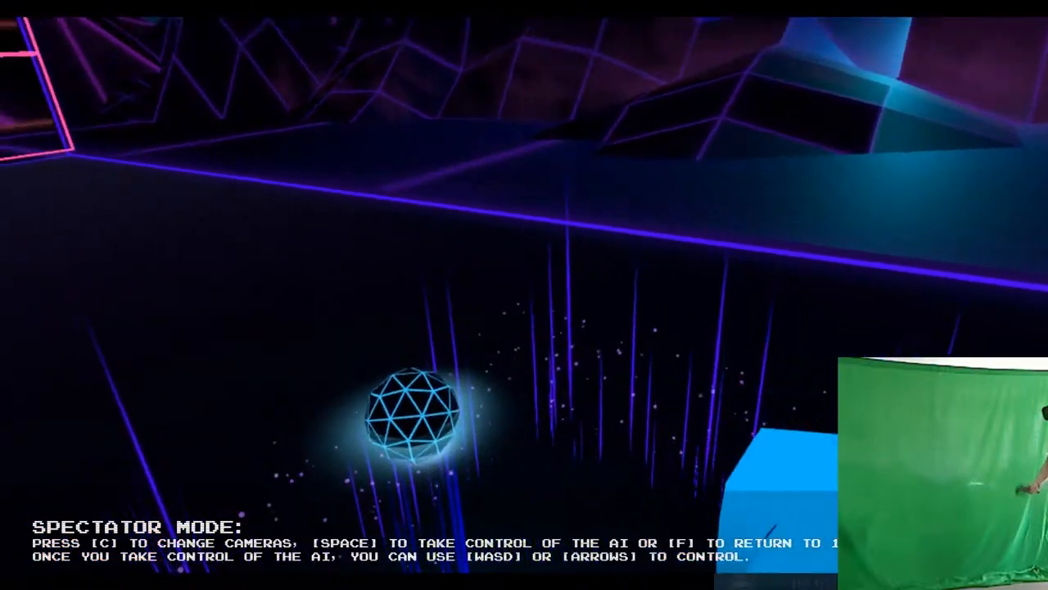
key("c")
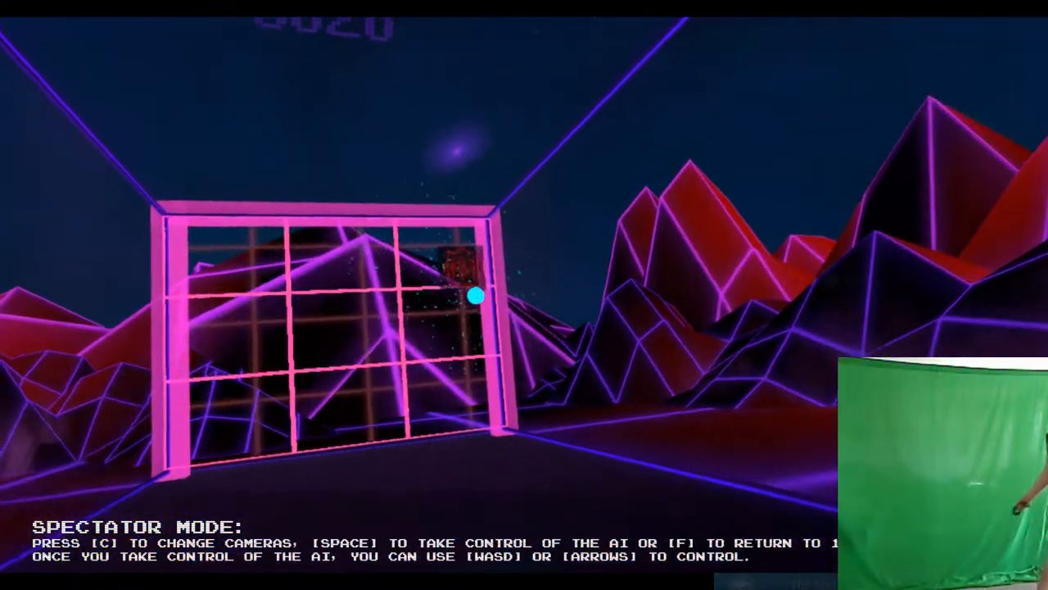
key("c")
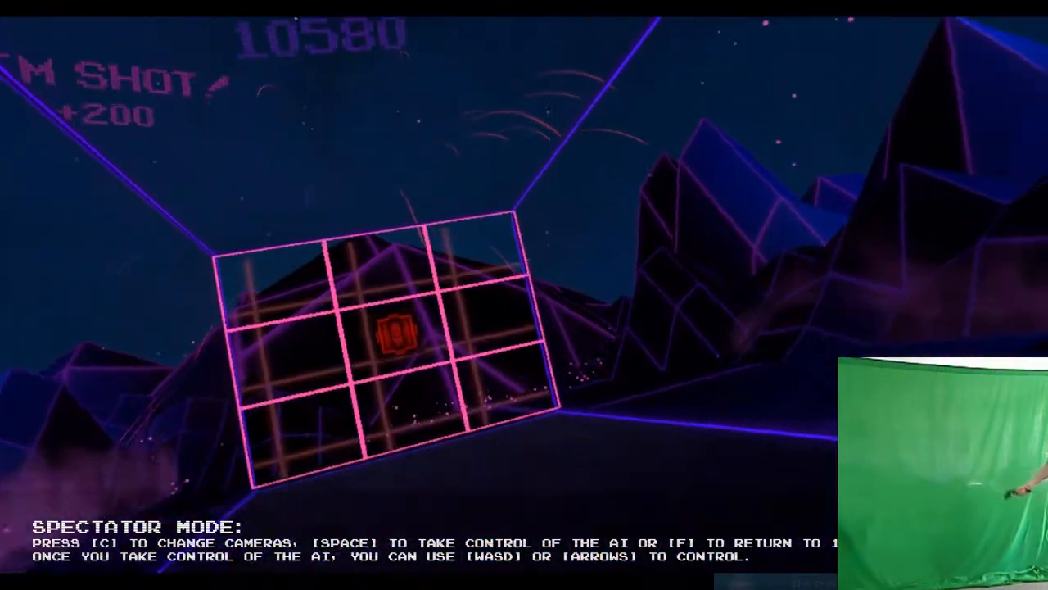
key("c")
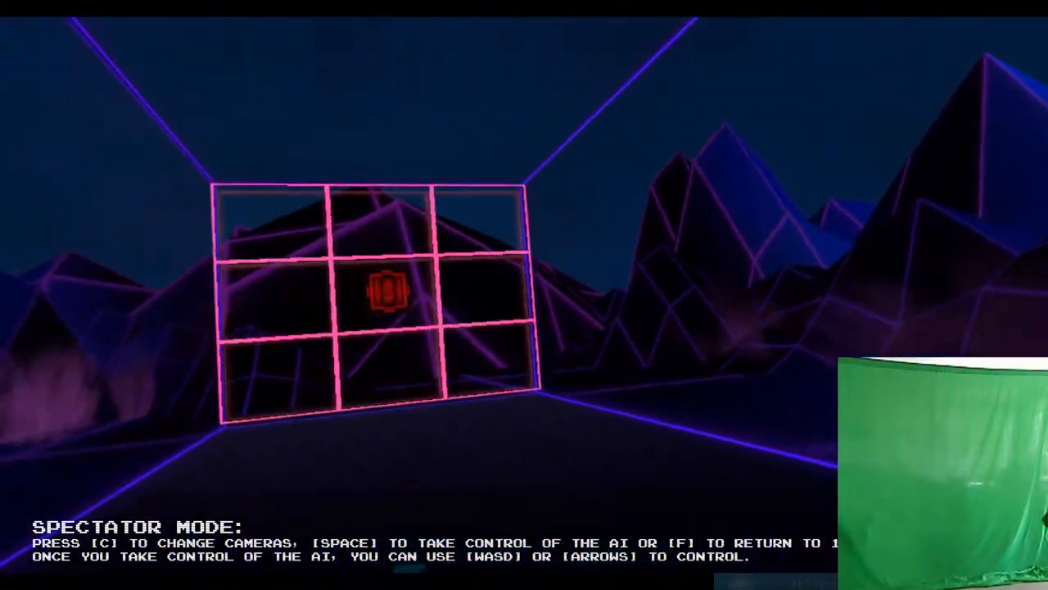
key("c")
key("c")
key("c")
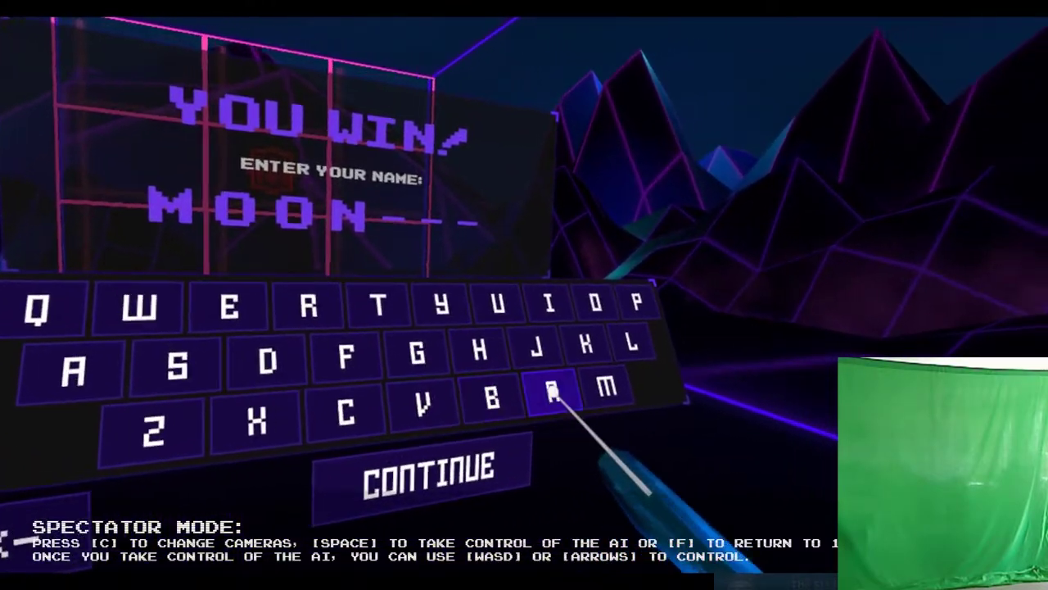
left_click(593, 388)
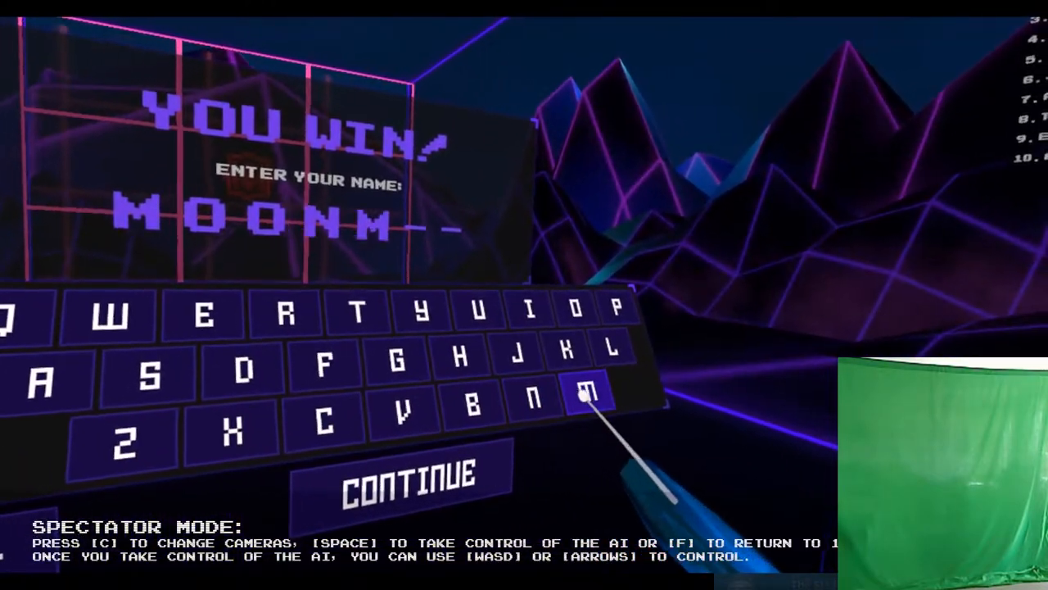
left_click(569, 319)
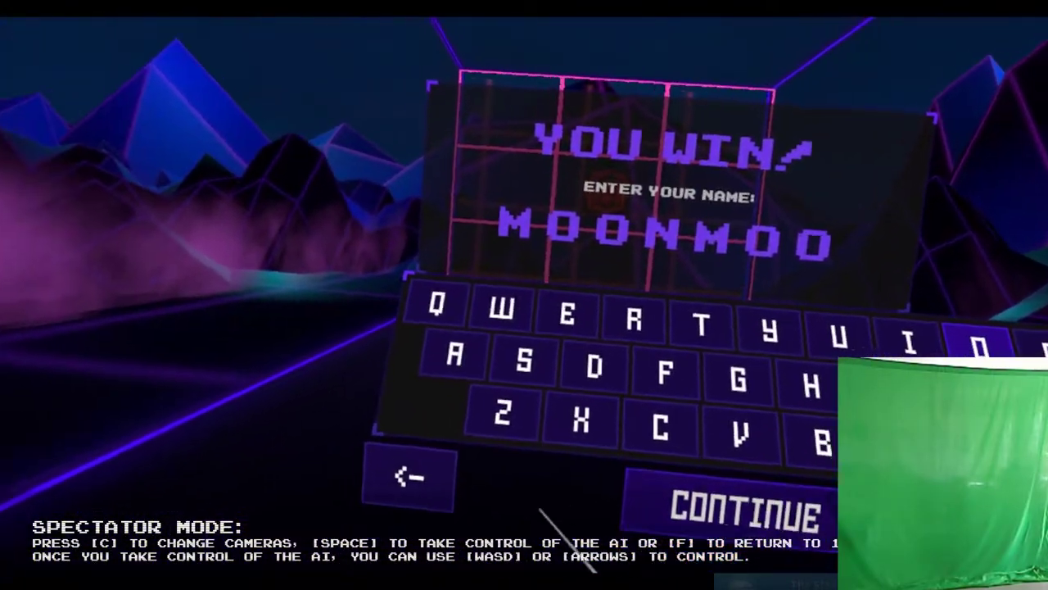
left_click(410, 476)
left_click(360, 532)
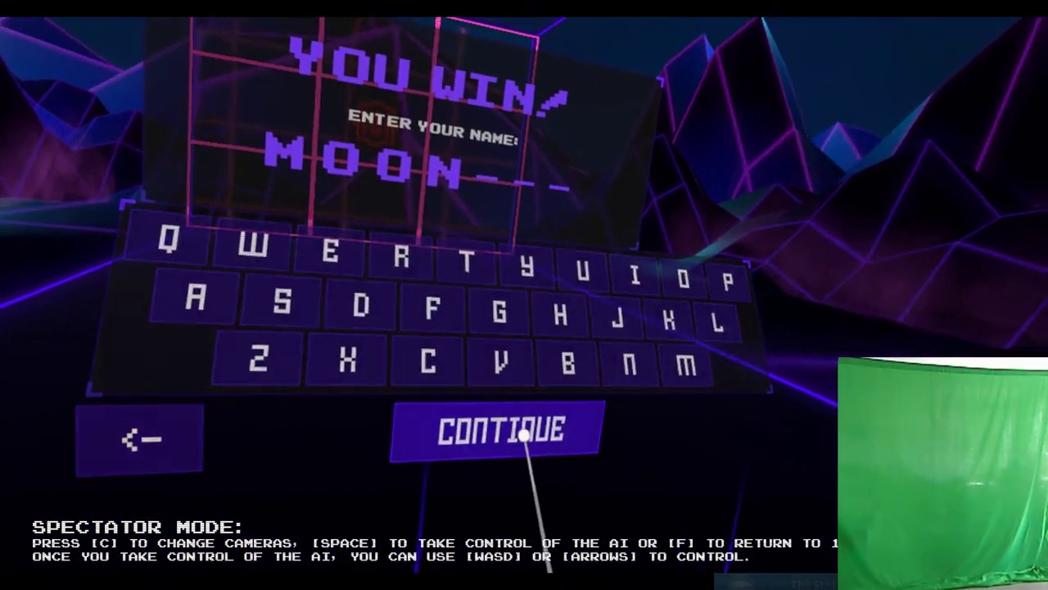
left_click(526, 426)
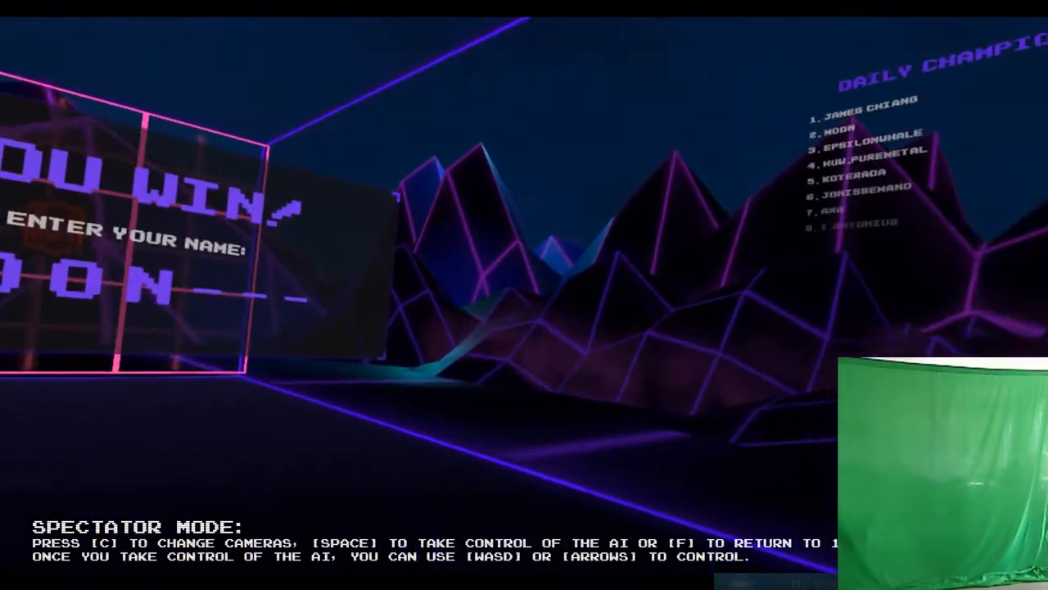